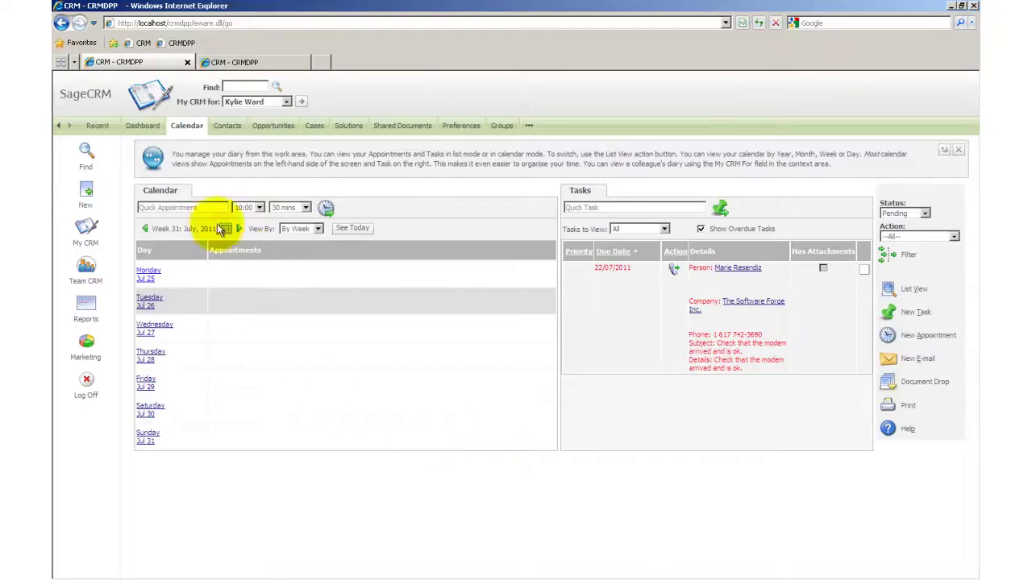
# Open the 3G Homes business development manager's Person Summary from the Recent list.
pyautogui.click(95, 126)
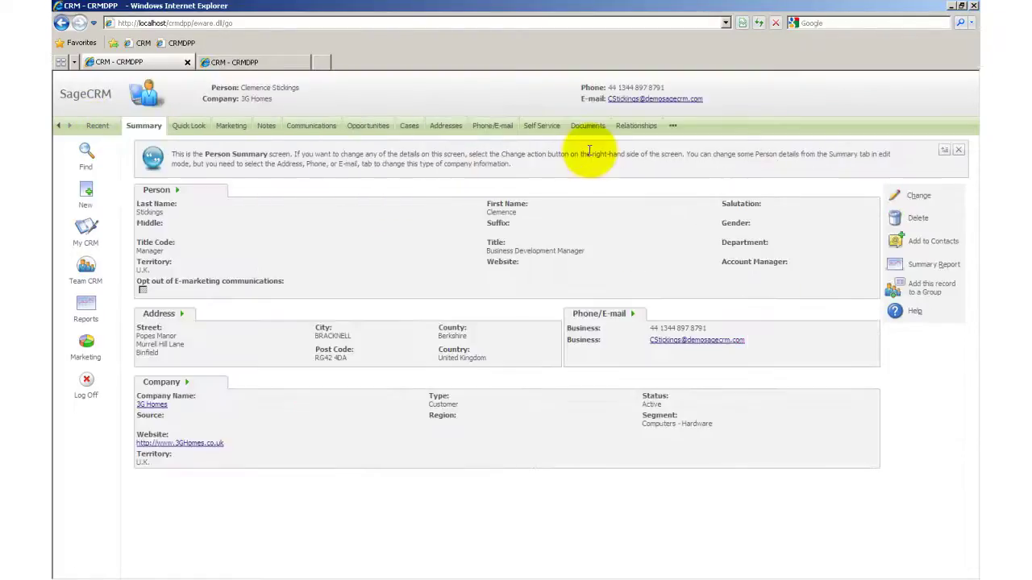
pyautogui.click(630, 99)
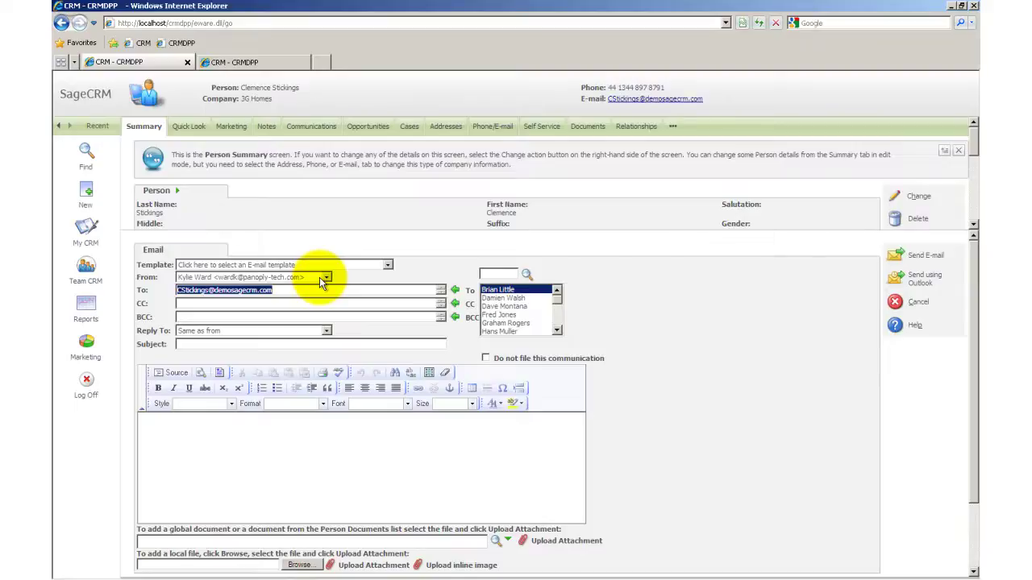
pyautogui.click(319, 278)
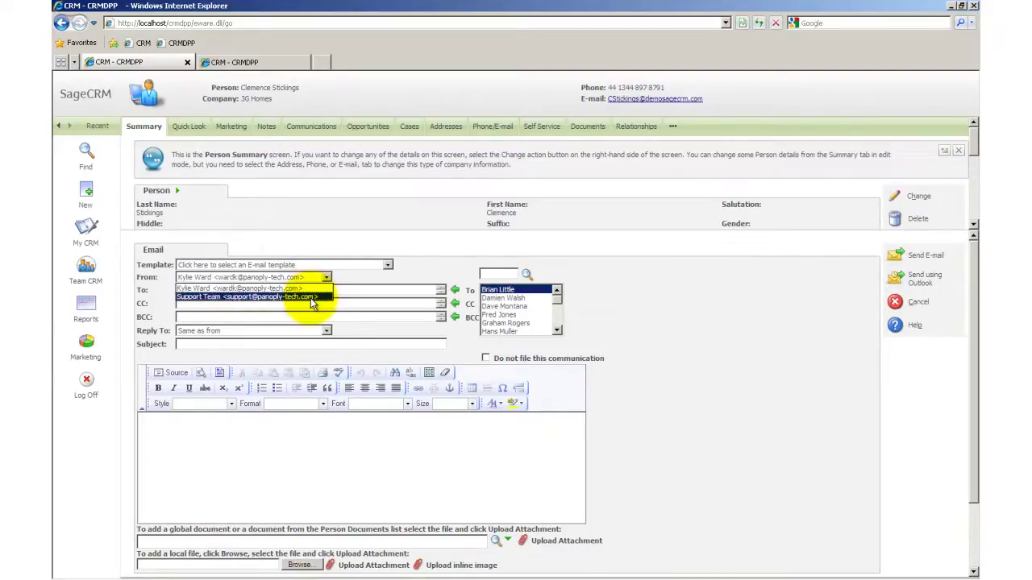
pyautogui.click(310, 296)
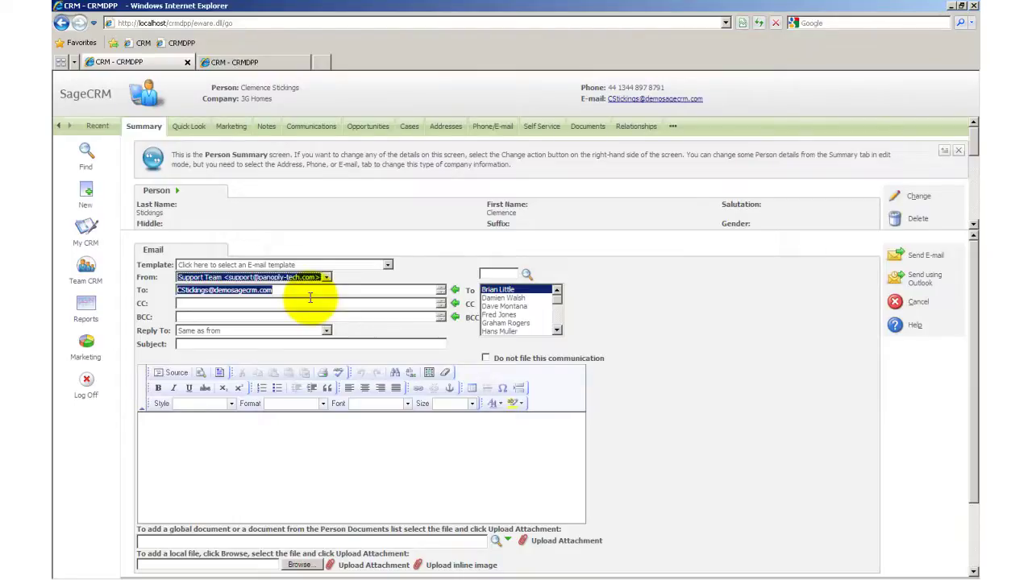
pyautogui.click(311, 330)
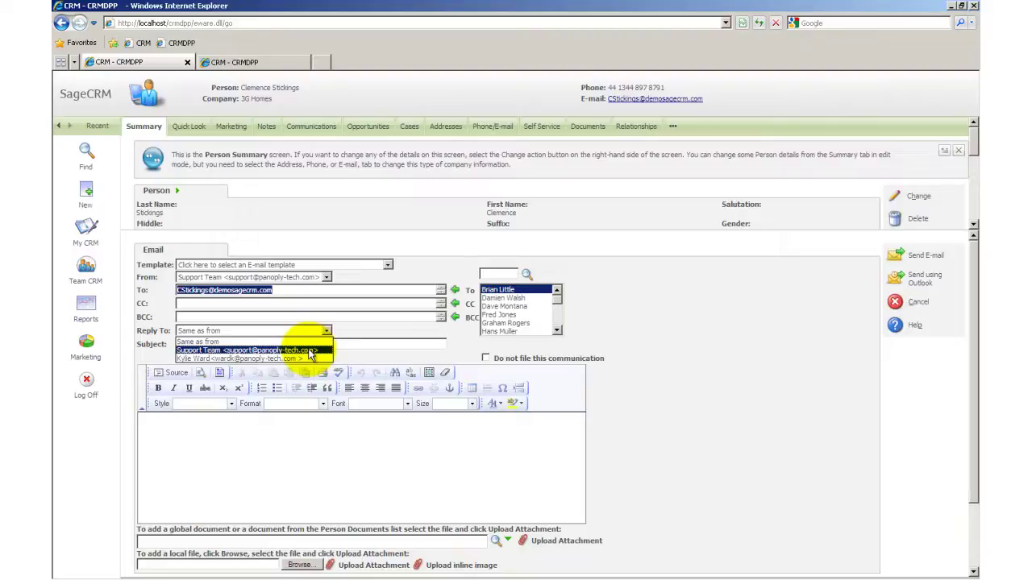
pyautogui.click(310, 352)
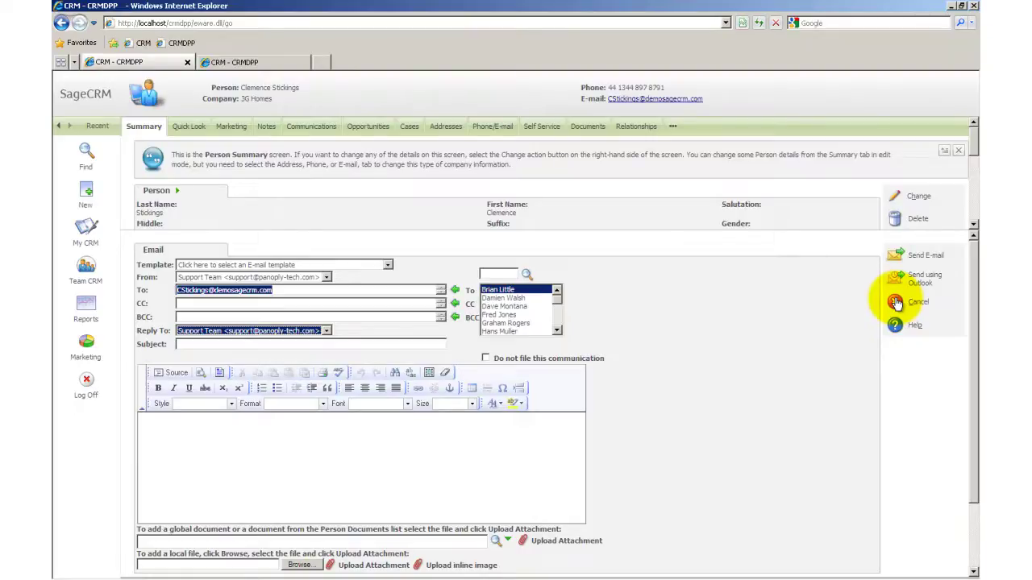
pyautogui.click(489, 272)
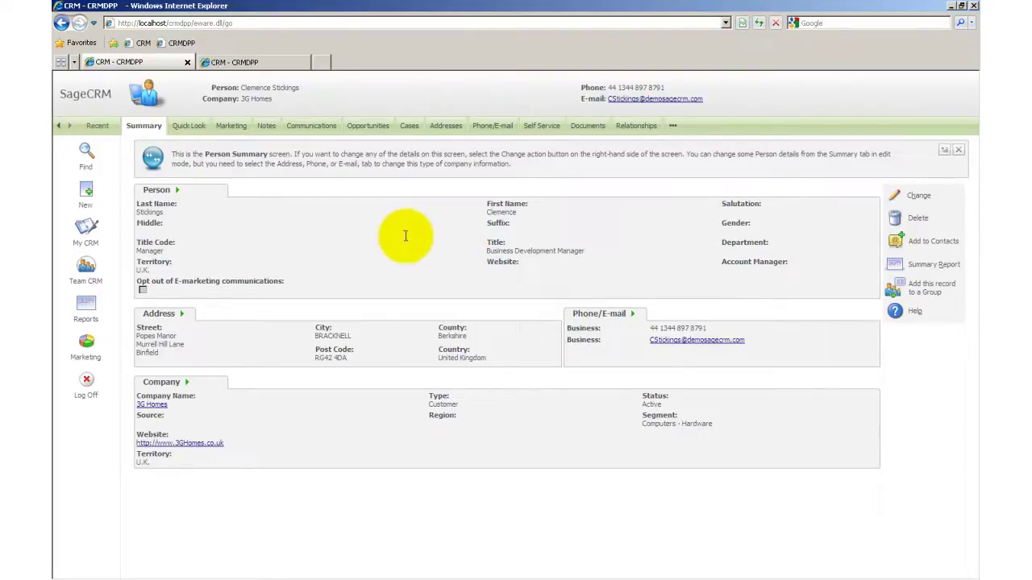
pyautogui.click(255, 63)
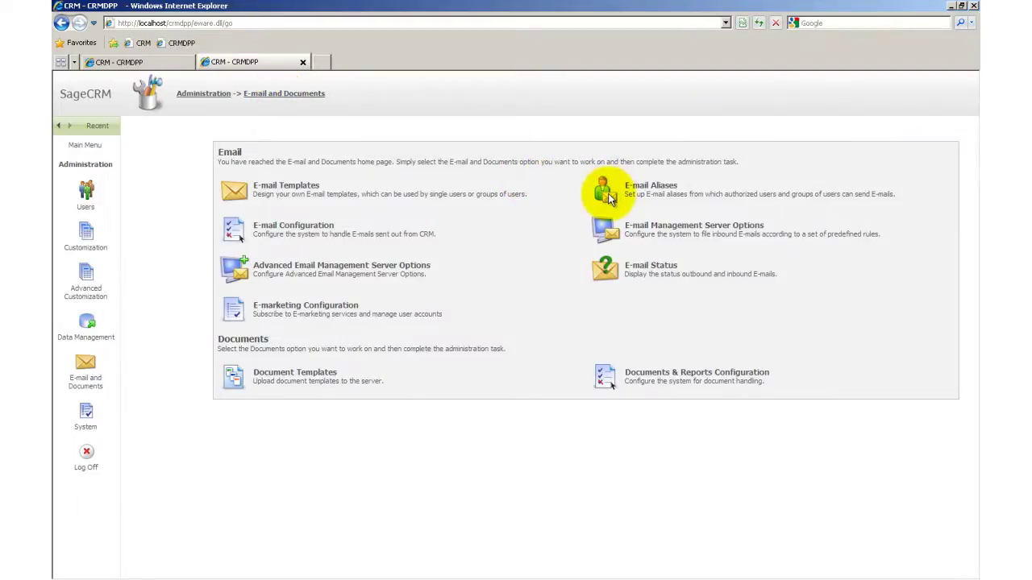
# Bring up a blank E-mail Address Options form in E-mail Aliases, next to the existing Support Team alias.
pyautogui.click(610, 199)
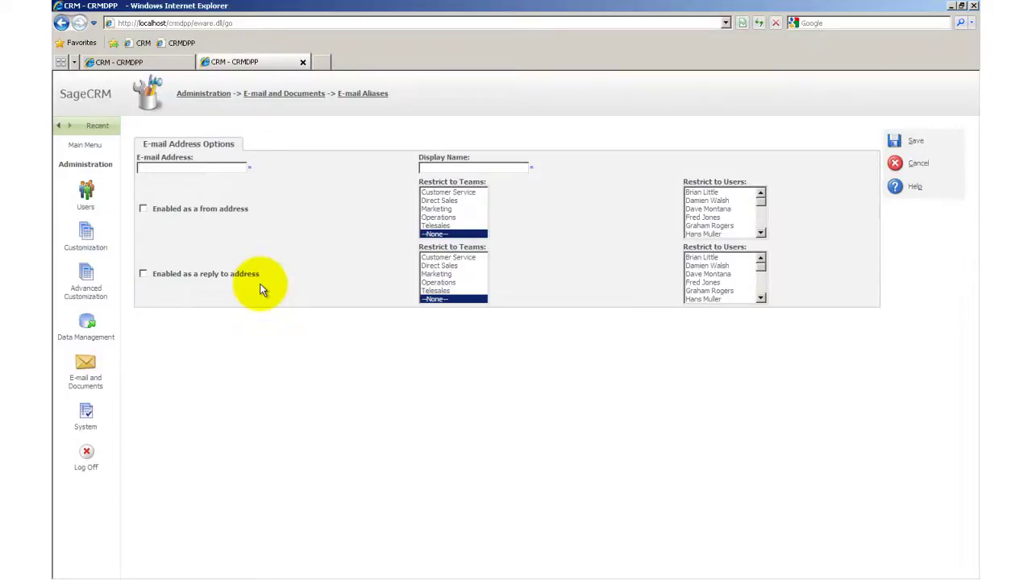
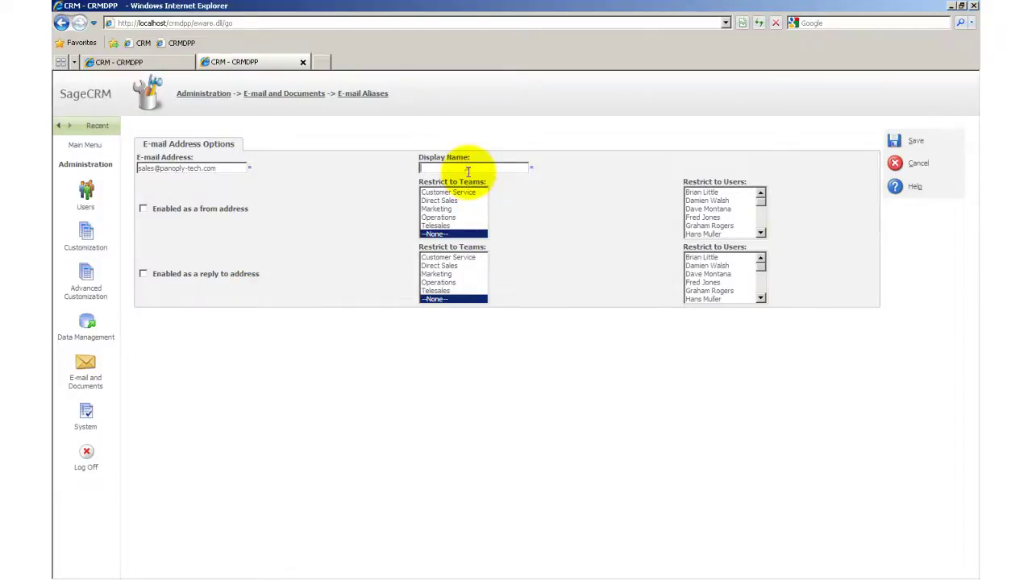
# Save a 'Sales Team' alias with the sales address, limiting From and Reply-To to Direct Sales and Telesales.
pyautogui.write('Sales Team')
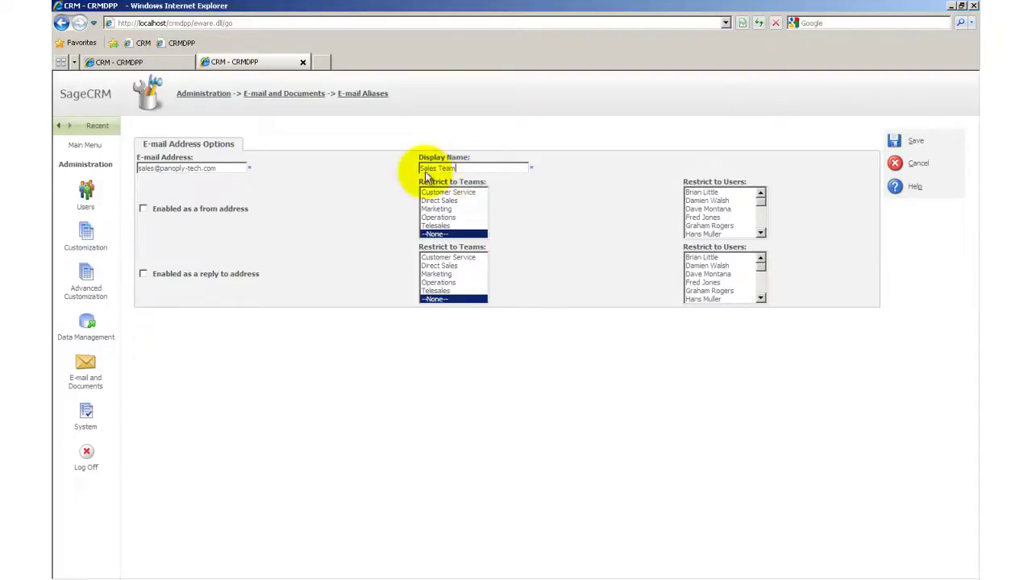
pyautogui.click(142, 210)
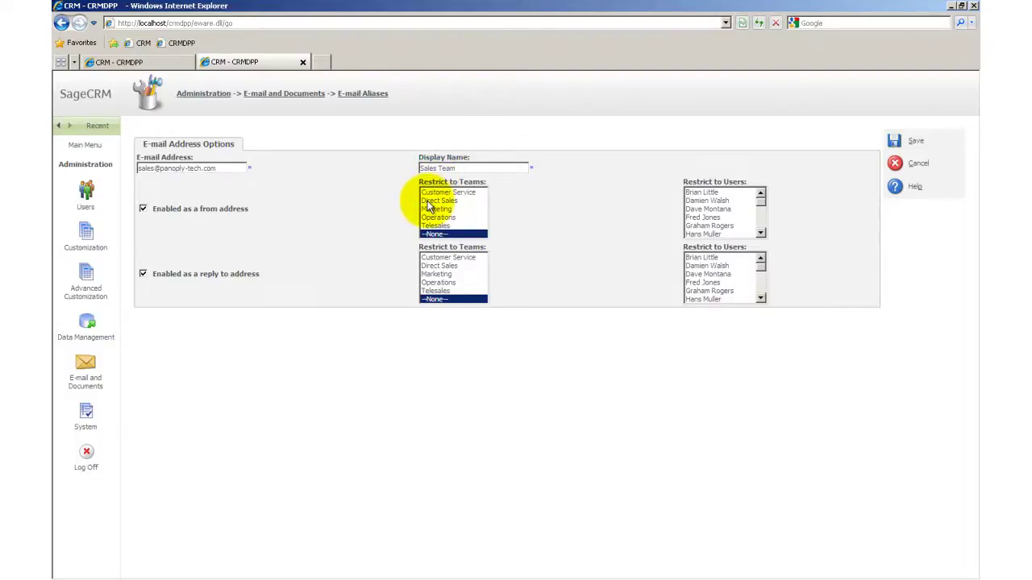
pyautogui.click(432, 201)
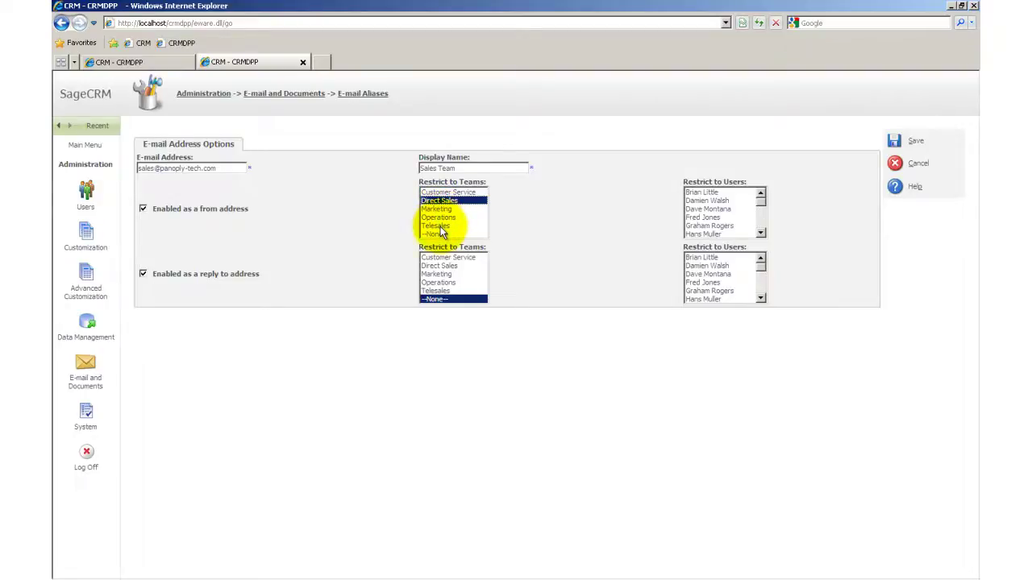
pyautogui.keyDown('ctrl'); pyautogui.click(440, 227); pyautogui.keyUp('ctrl')
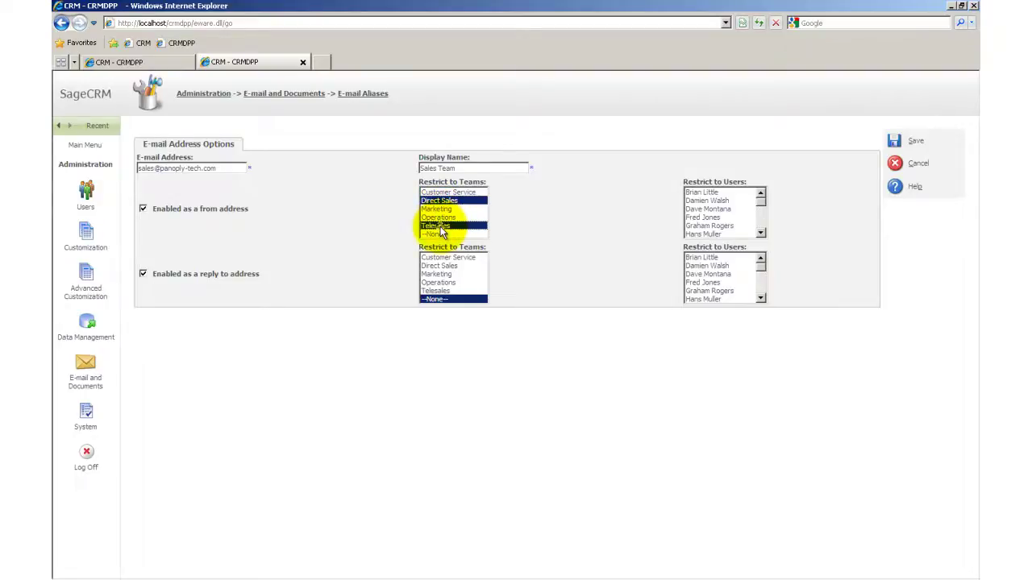
pyautogui.click(438, 266)
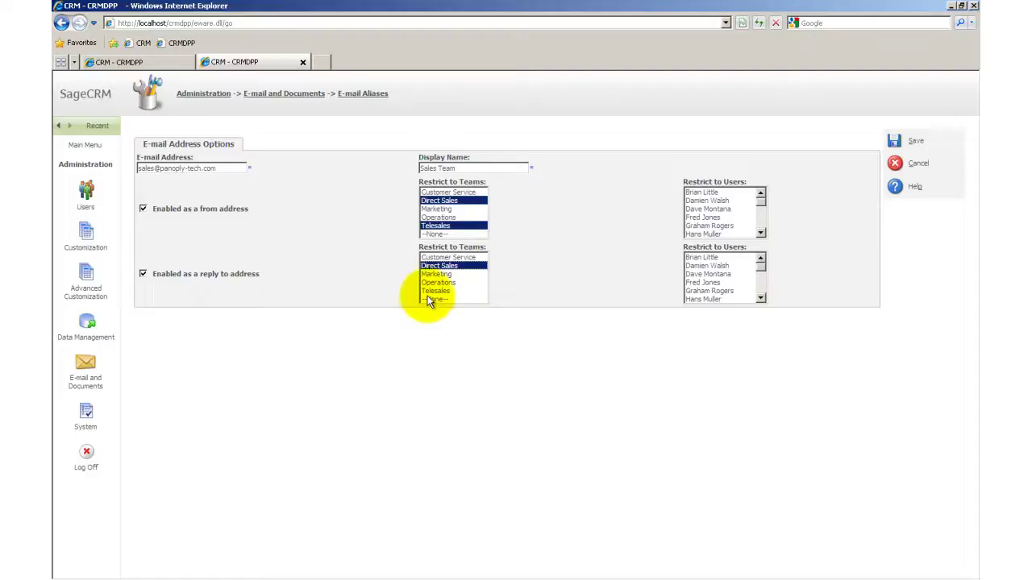
pyautogui.keyDown('ctrl'); pyautogui.click(429, 290); pyautogui.keyUp('ctrl')
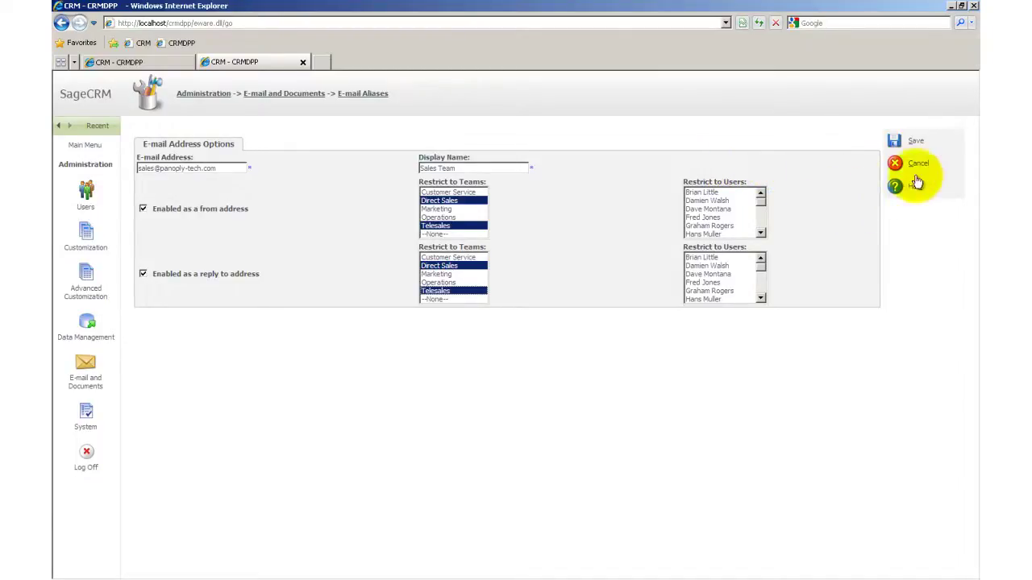
pyautogui.click(913, 146)
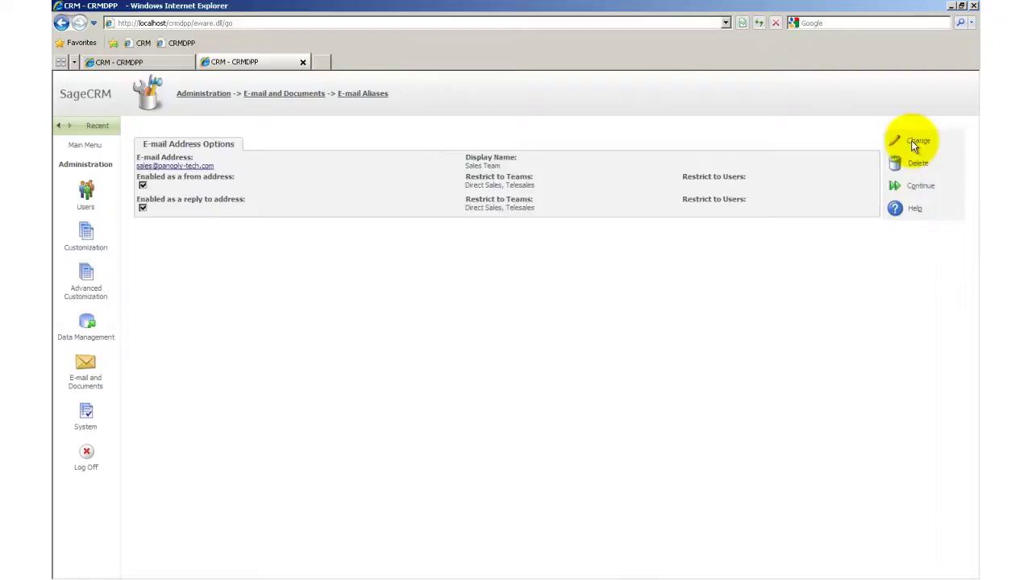
pyautogui.click(153, 68)
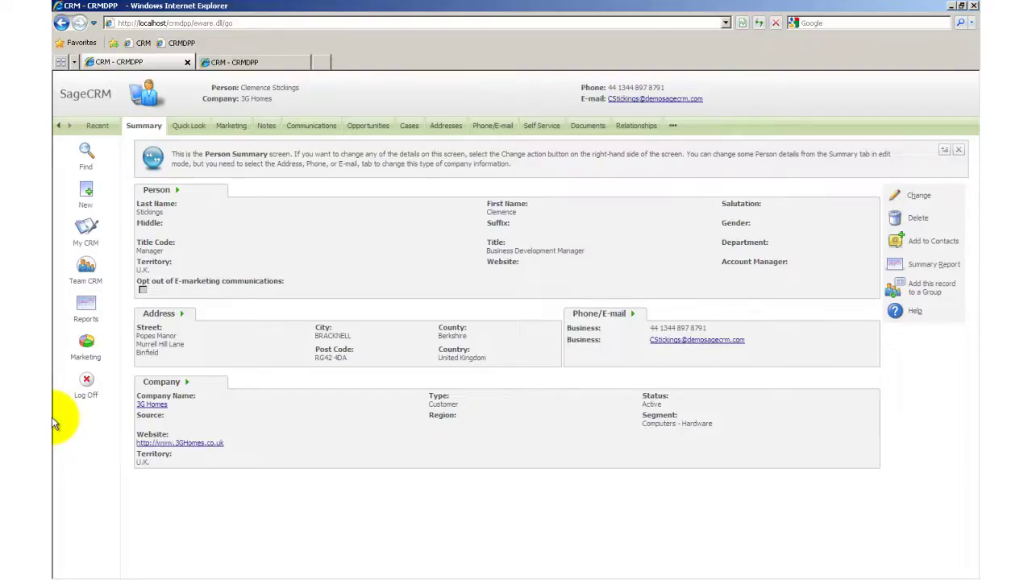
# Log off and sign back in under the sales user's login name.
pyautogui.click(87, 381)
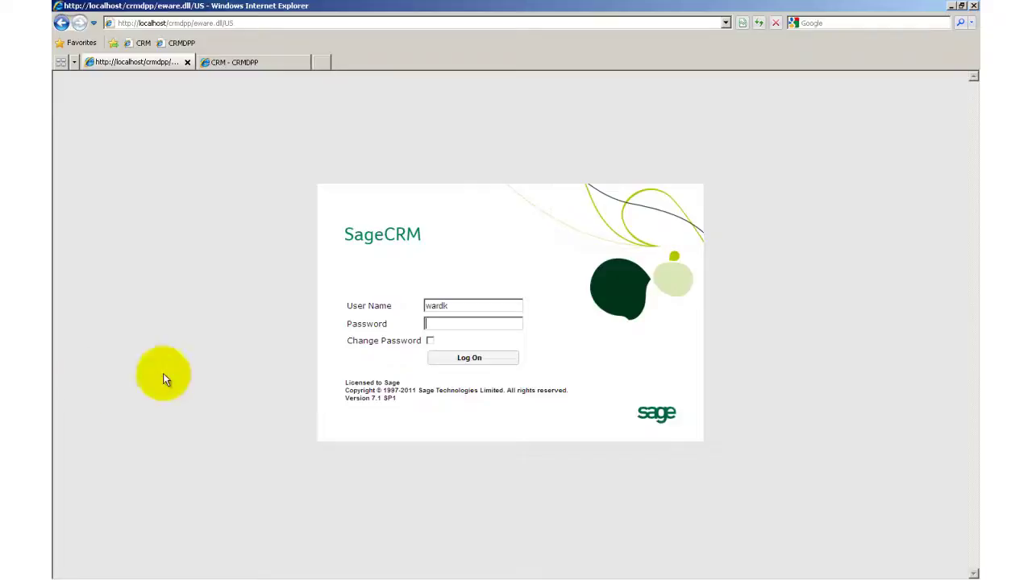
pyautogui.doubleClick(479, 310)
pyautogui.write('Mayes')
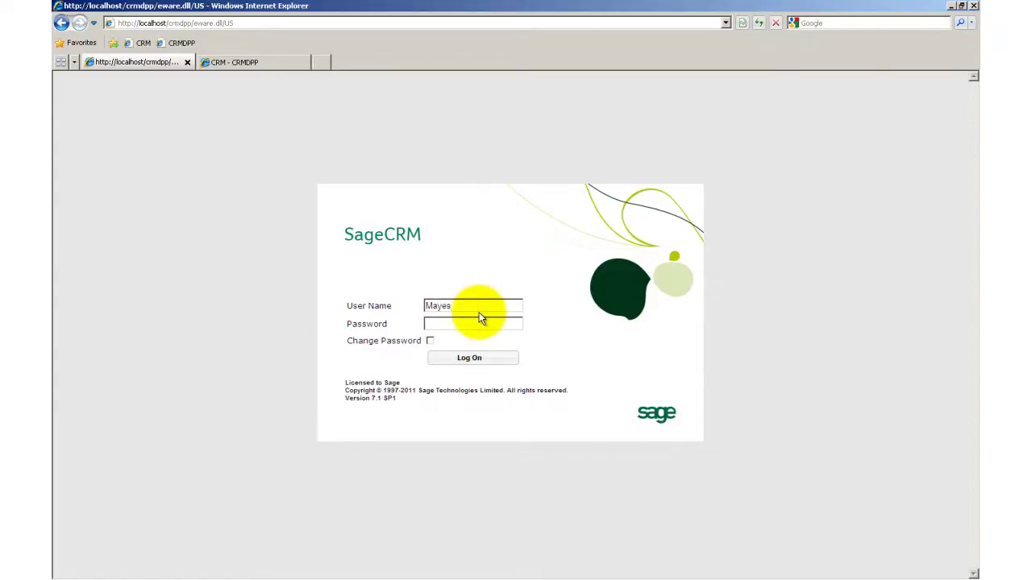
pyautogui.press('Return')
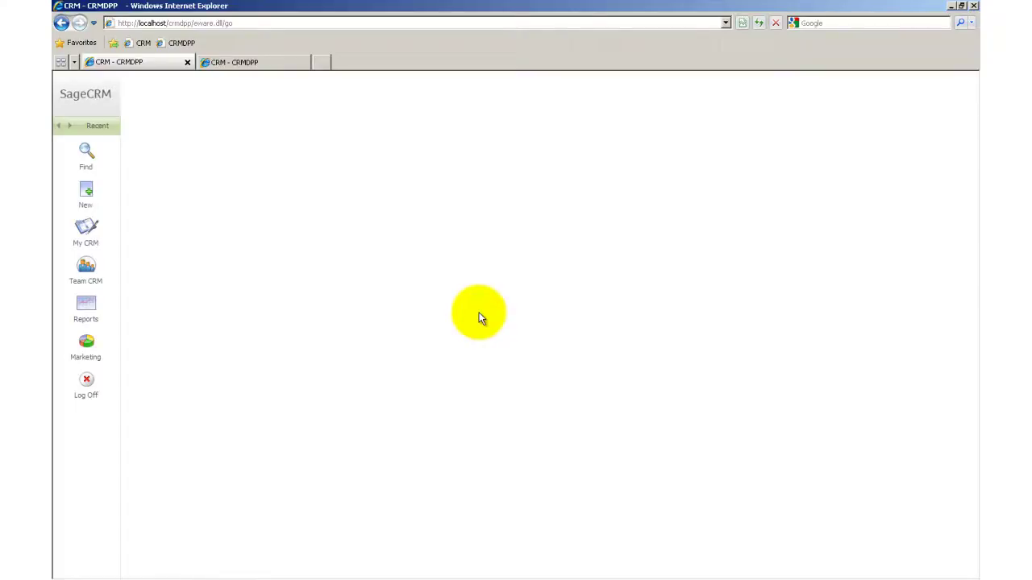
# Start a Standard Email template e-mail to the Gatecom Inc. contact reached from the Recent list.
pyautogui.click(94, 127)
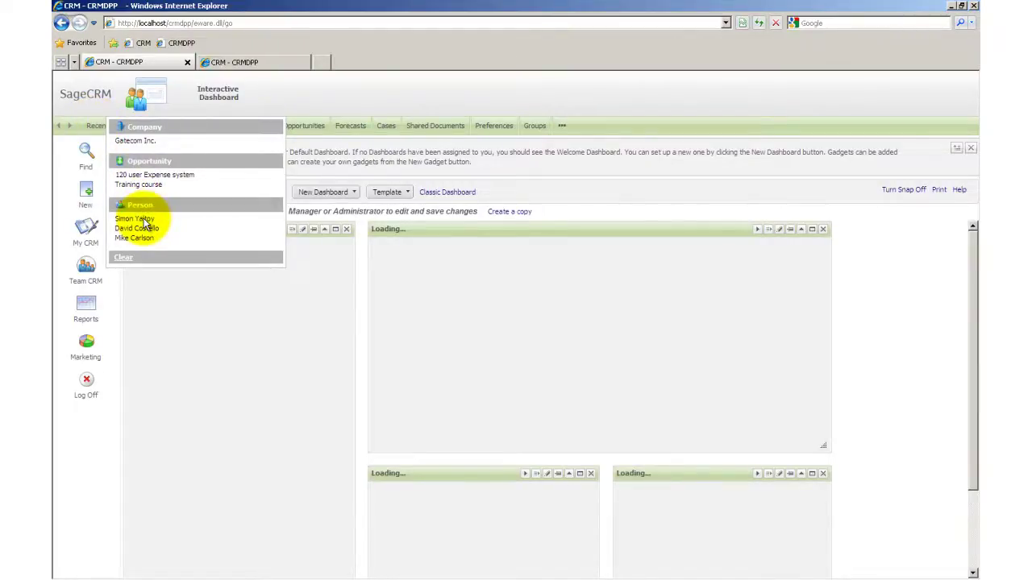
pyautogui.click(142, 219)
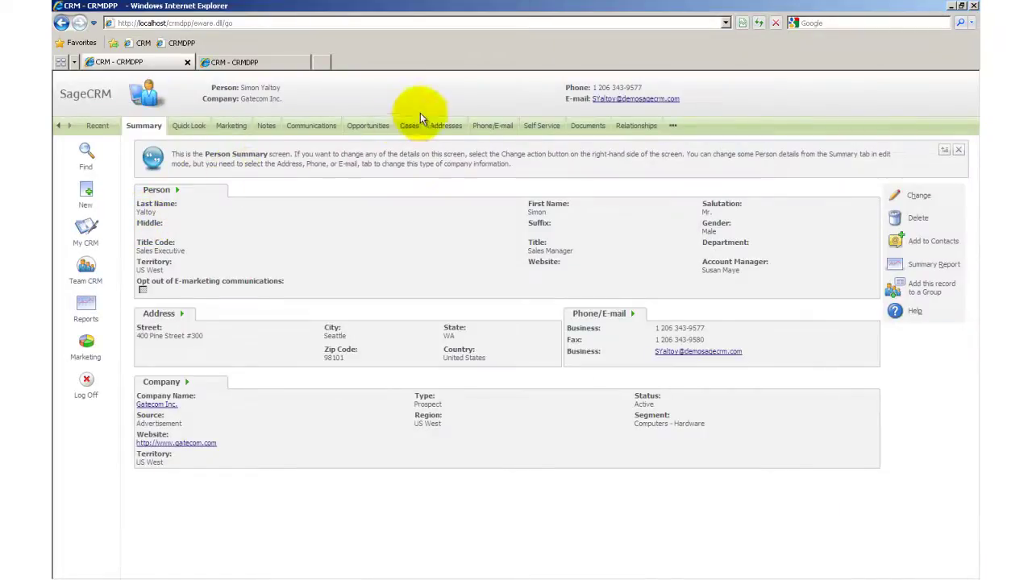
pyautogui.click(600, 99)
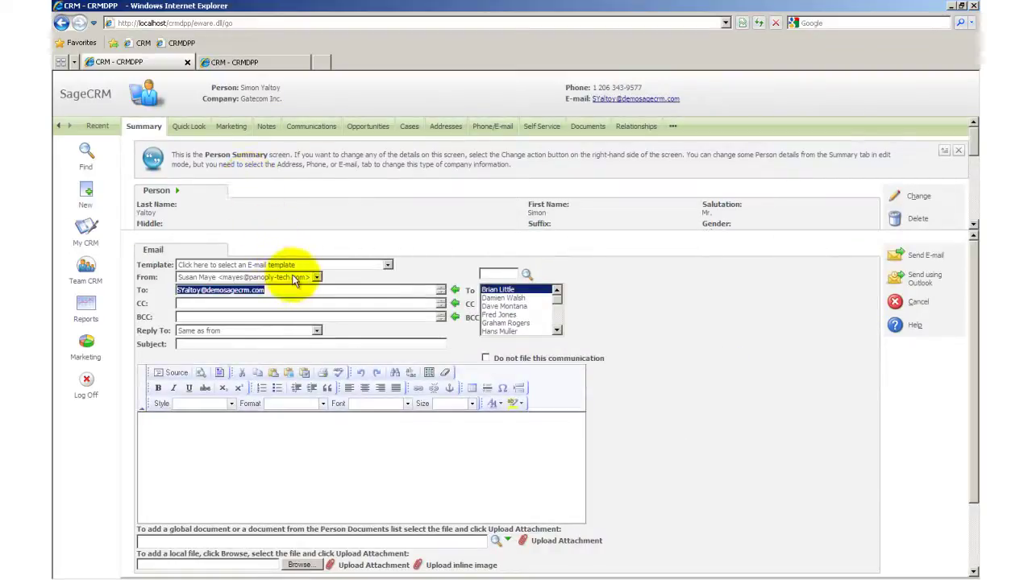
pyautogui.click(303, 265)
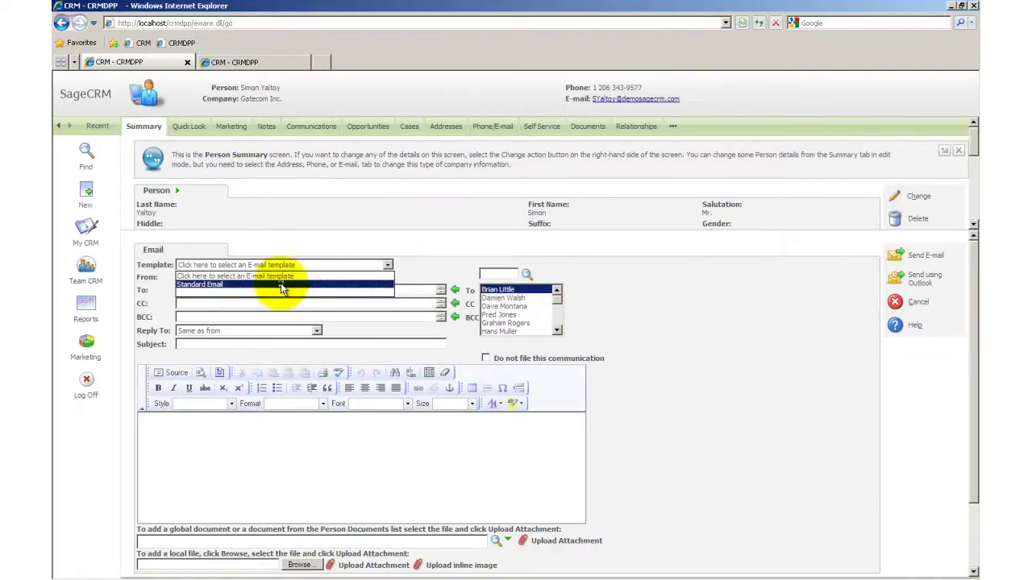
pyautogui.click(281, 286)
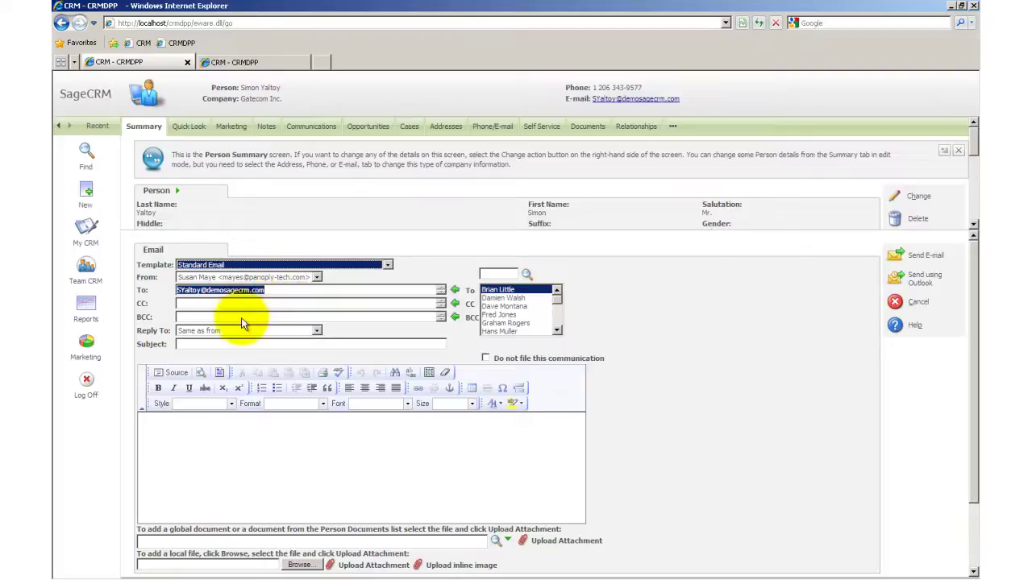
# Send 'Test Email' with Sales Team as both the From and Reply To address.
pyautogui.click(292, 279)
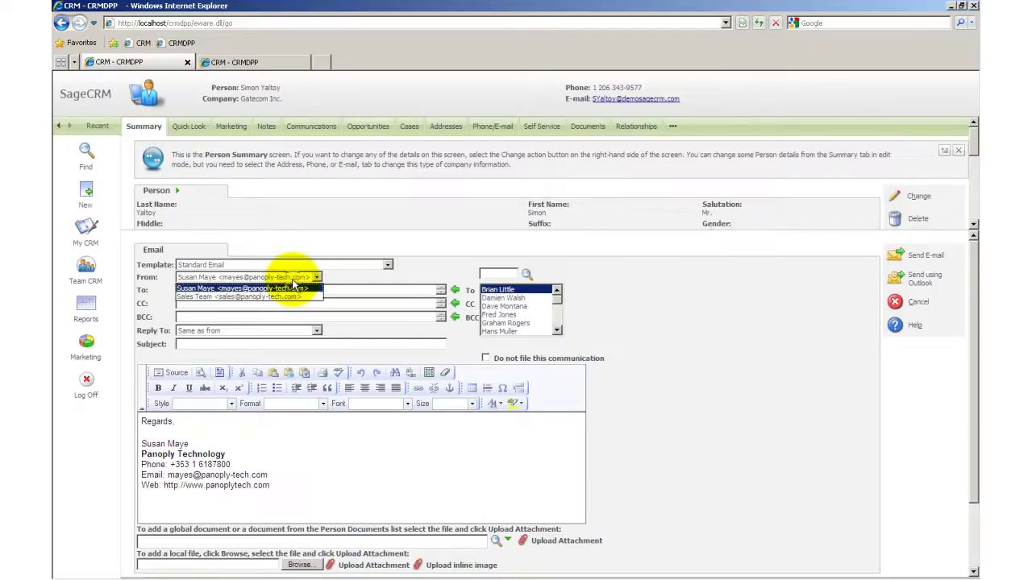
pyautogui.click(282, 297)
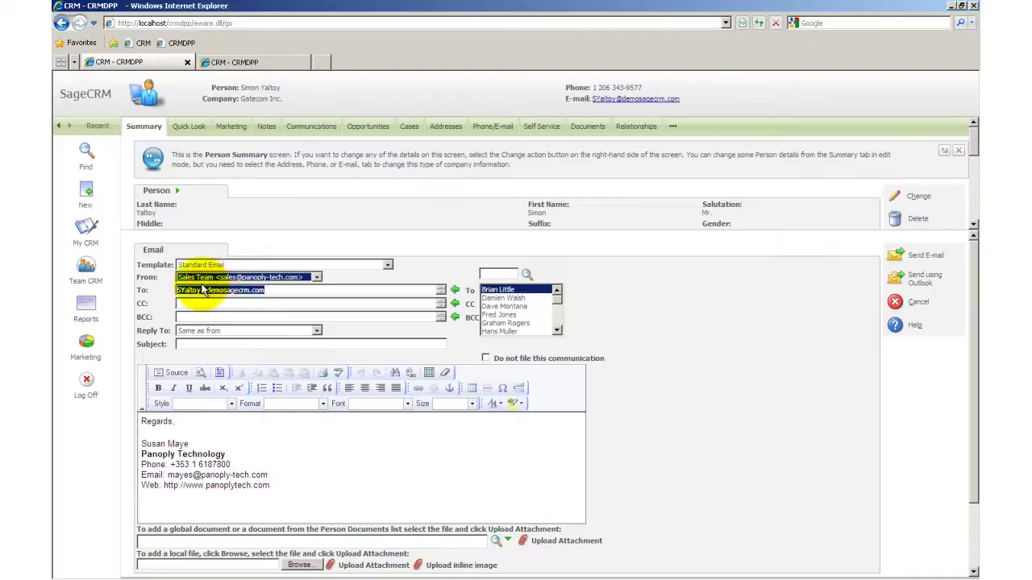
pyautogui.click(278, 332)
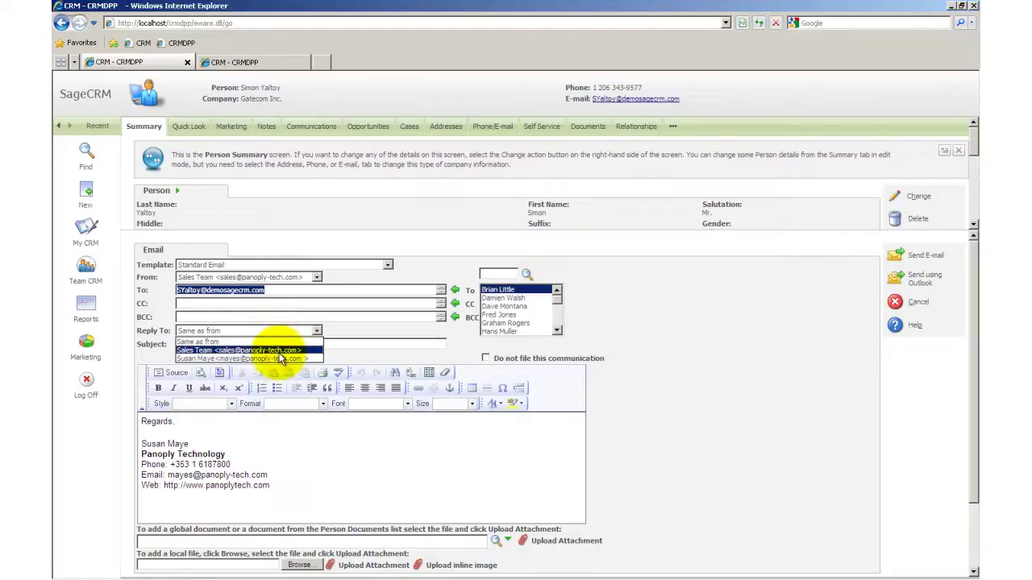
pyautogui.click(279, 352)
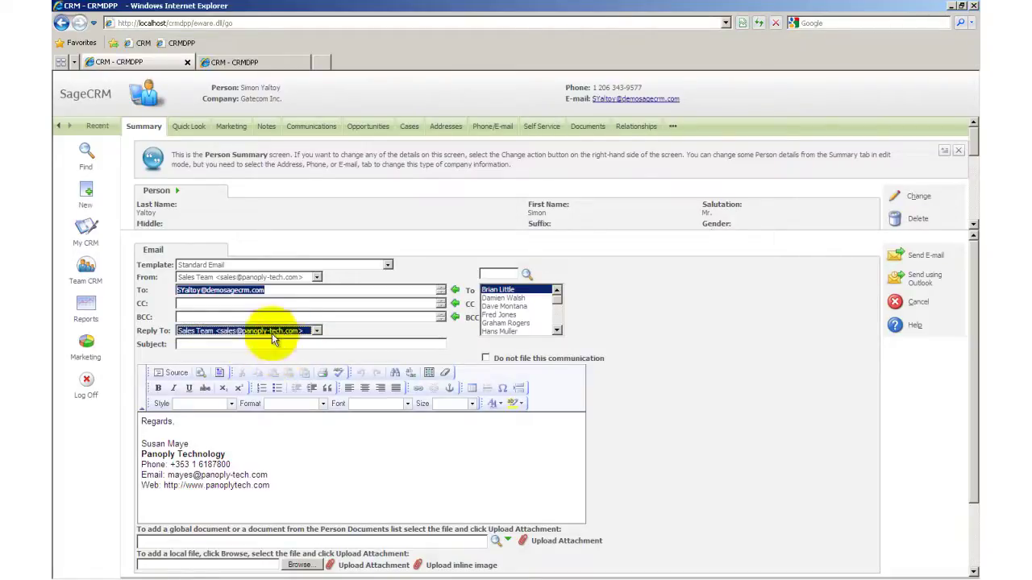
pyautogui.click(260, 346)
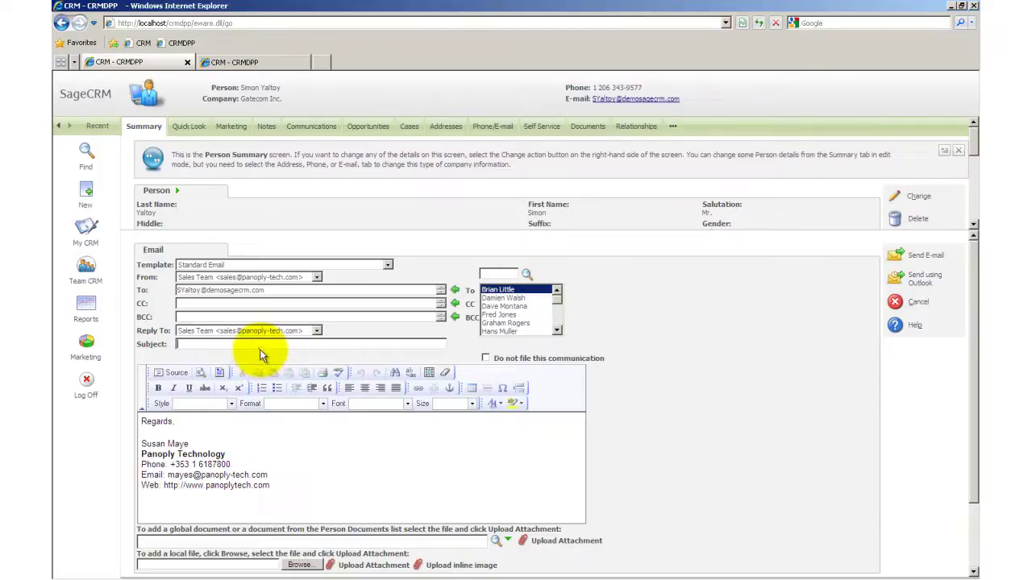
pyautogui.write('Test')
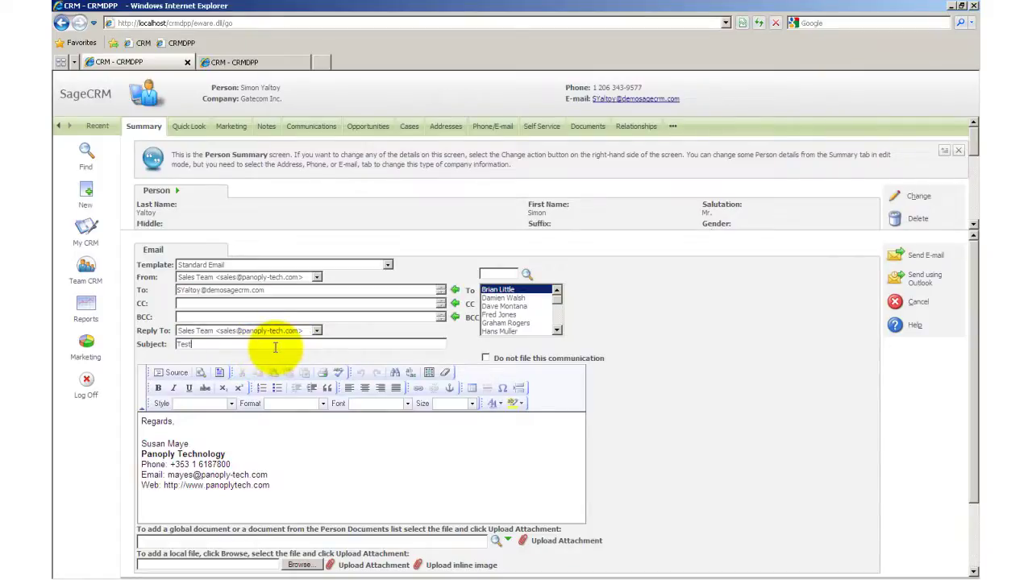
pyautogui.write(' Email')
pyautogui.click(919, 260)
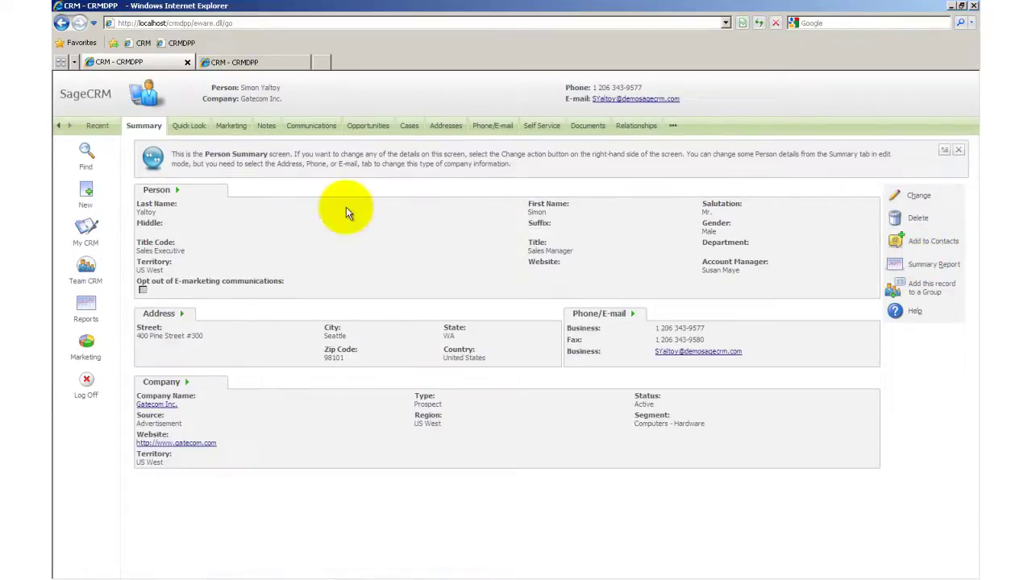
pyautogui.hotkey('alt', 'Tab')
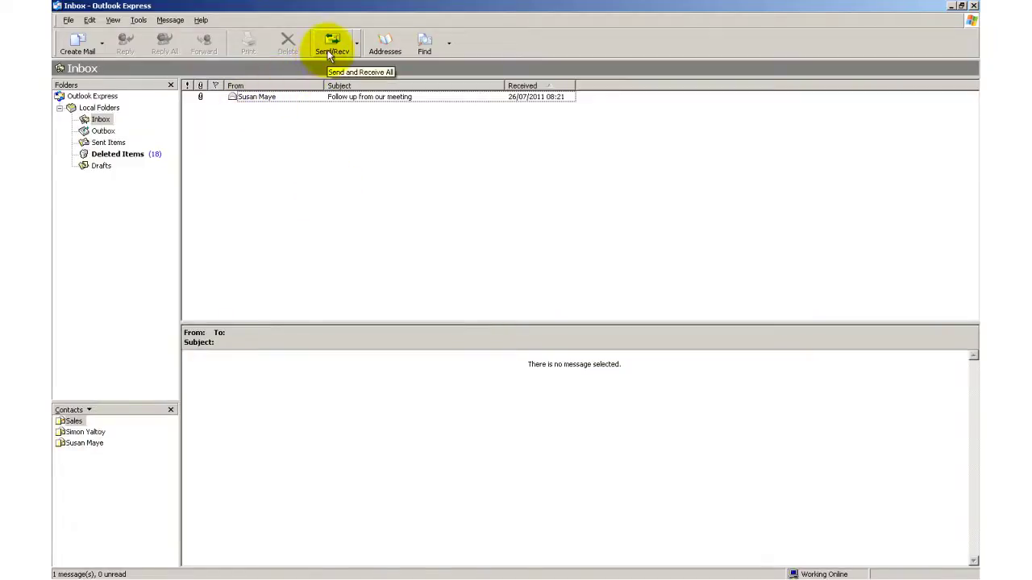
# Fetch new mail, read the Sales Team 'Test Email' in the Inbox, and start a reply.
pyautogui.click(328, 54)
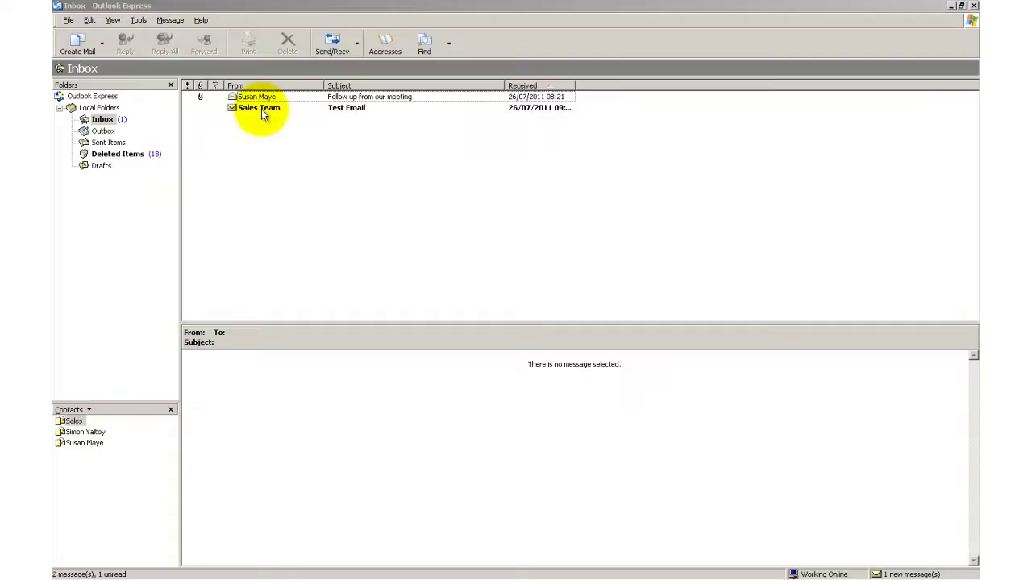
pyautogui.click(261, 109)
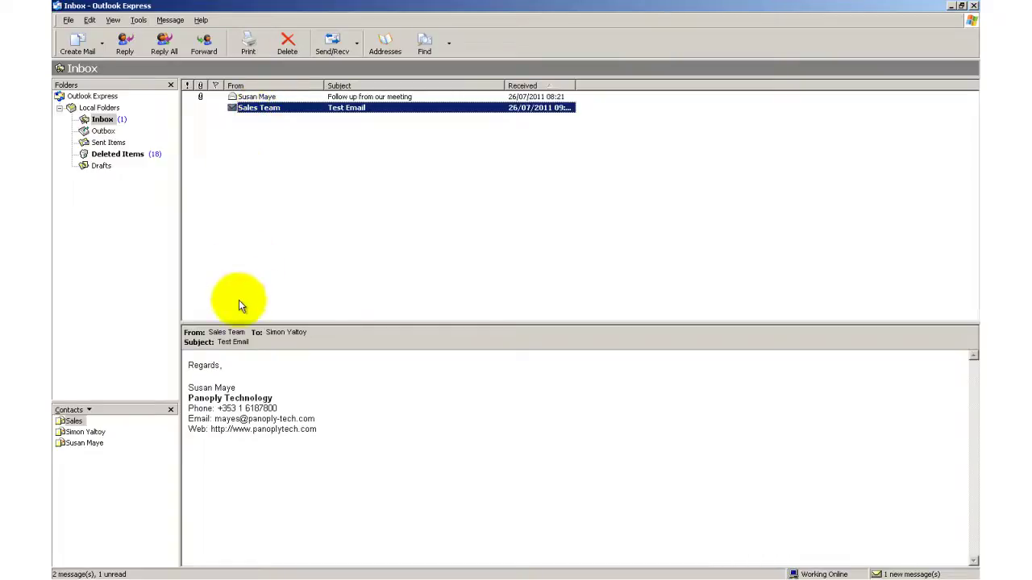
pyautogui.click(125, 44)
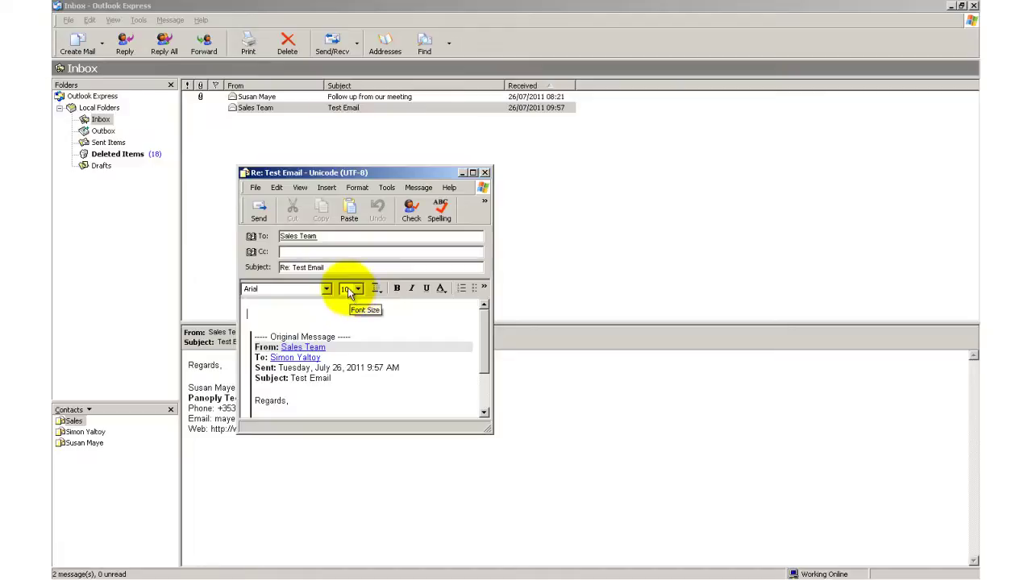
# Inspect the Sales Team recipient's properties in the reply's To field, then return to the browser.
pyautogui.click(304, 239)
pyautogui.doubleClick(305, 238)
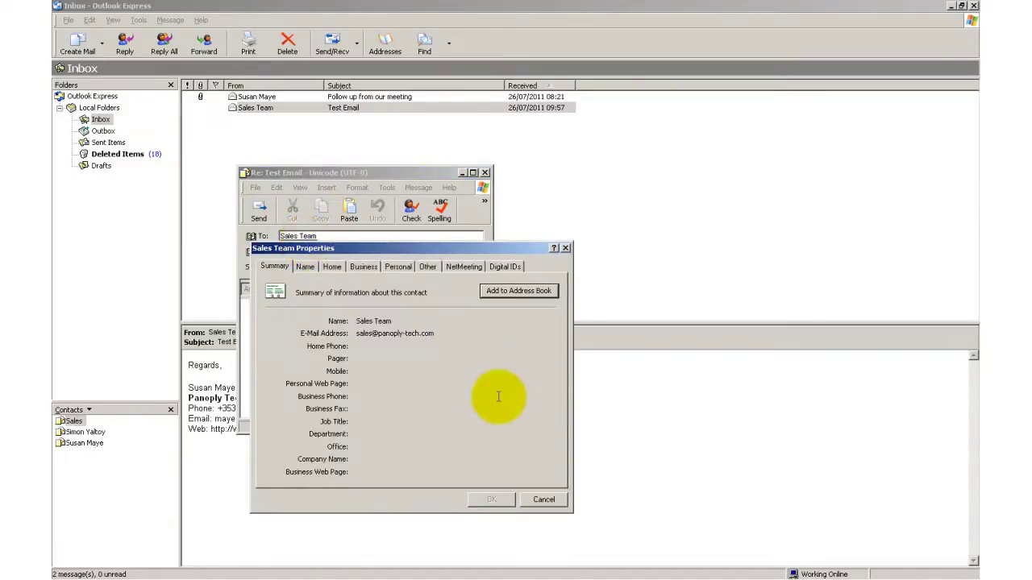
pyautogui.hotkey('alt', 'Tab')
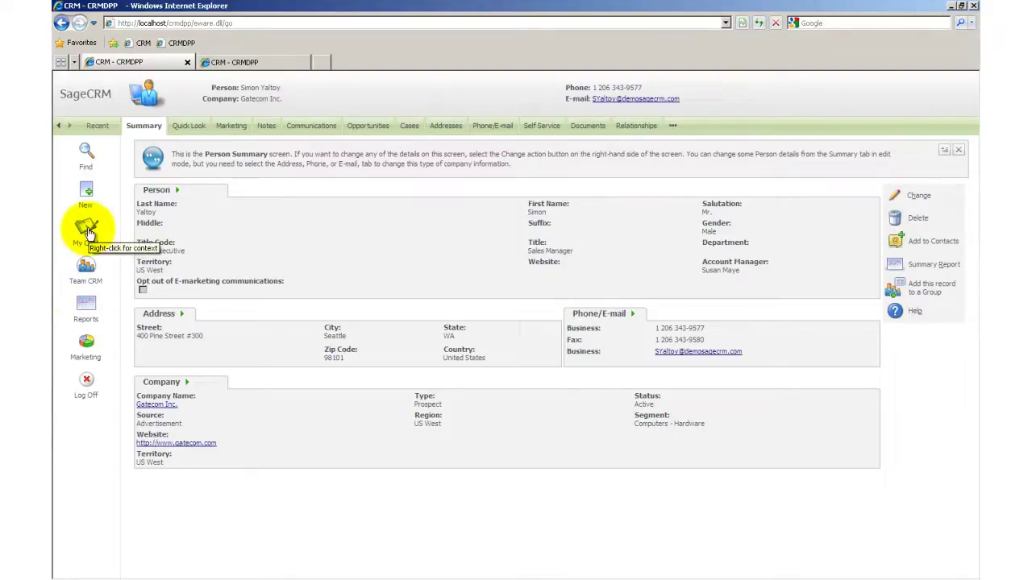
# Set Default E-mail address to Sales Team in My CRM Preferences and save.
pyautogui.click(87, 232)
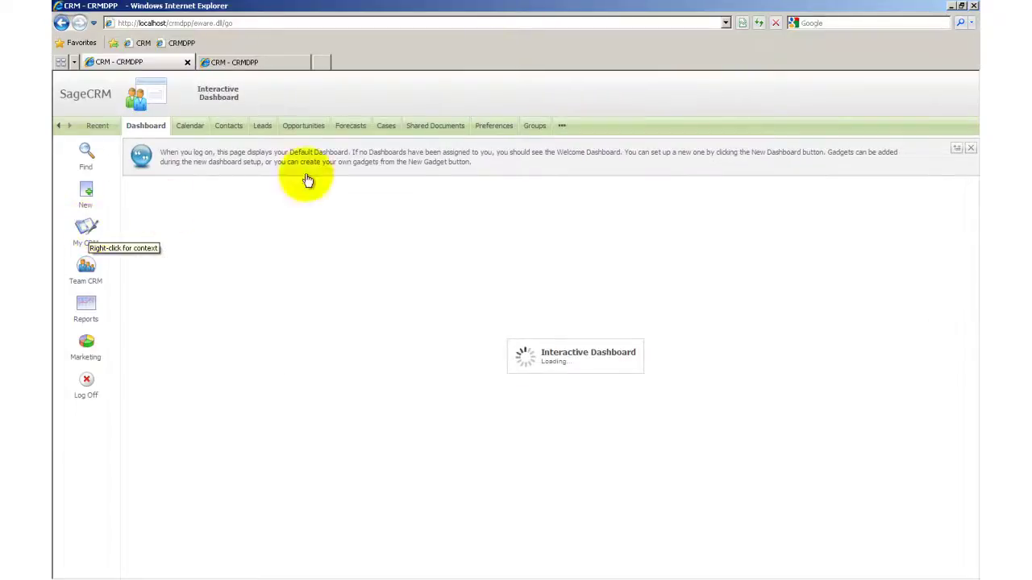
pyautogui.click(494, 126)
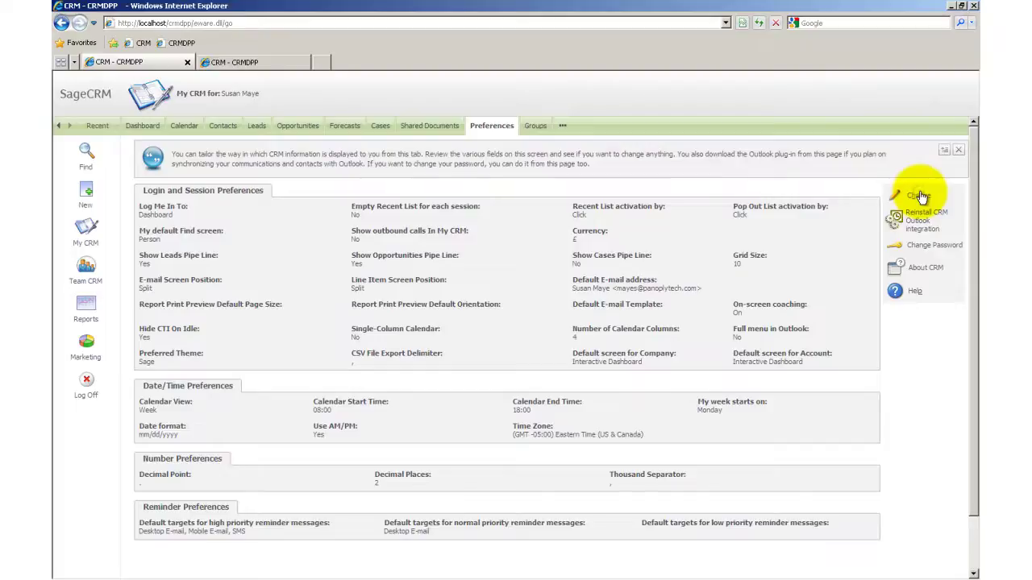
pyautogui.click(918, 196)
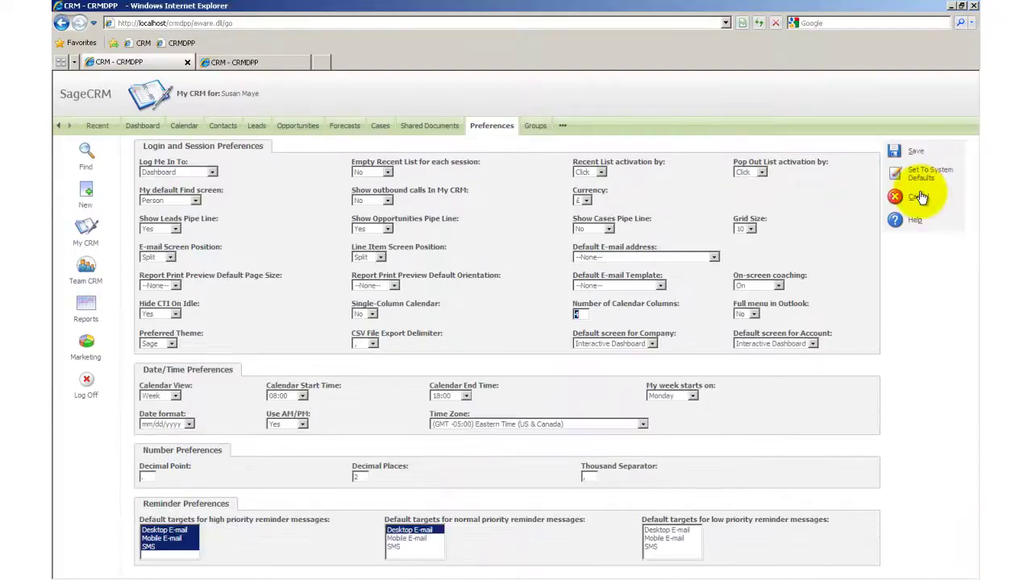
pyautogui.click(698, 258)
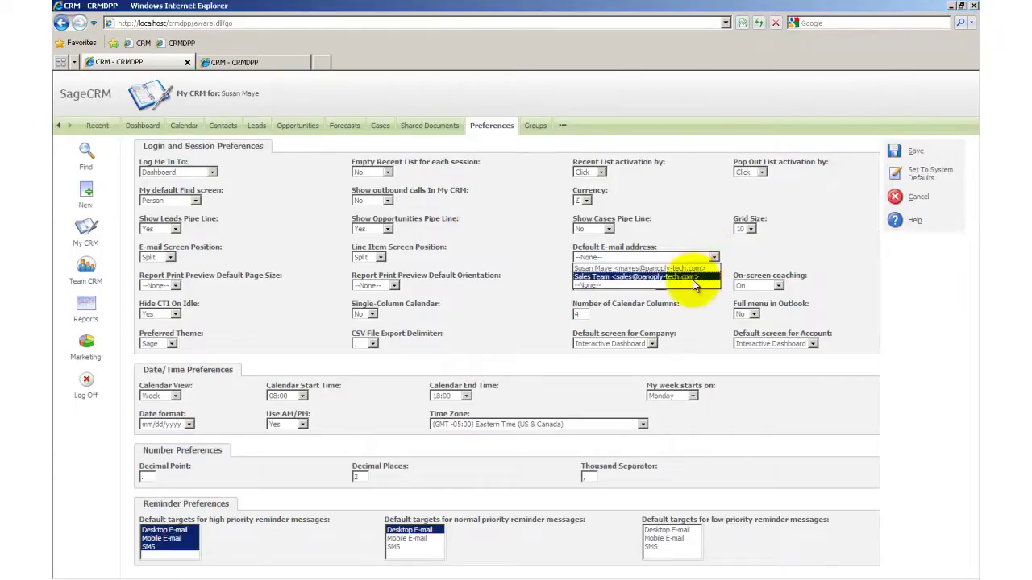
pyautogui.click(692, 278)
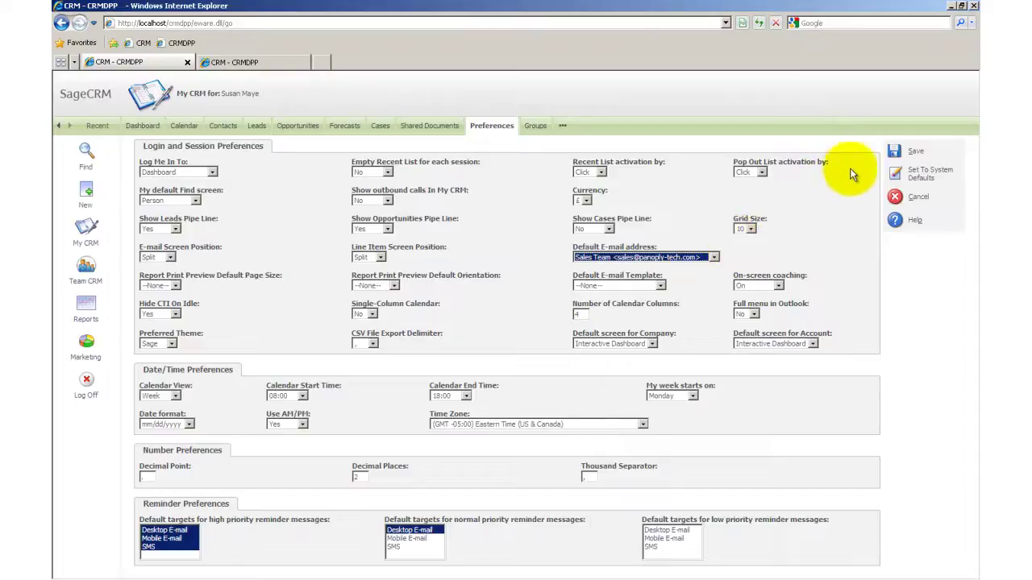
pyautogui.click(896, 154)
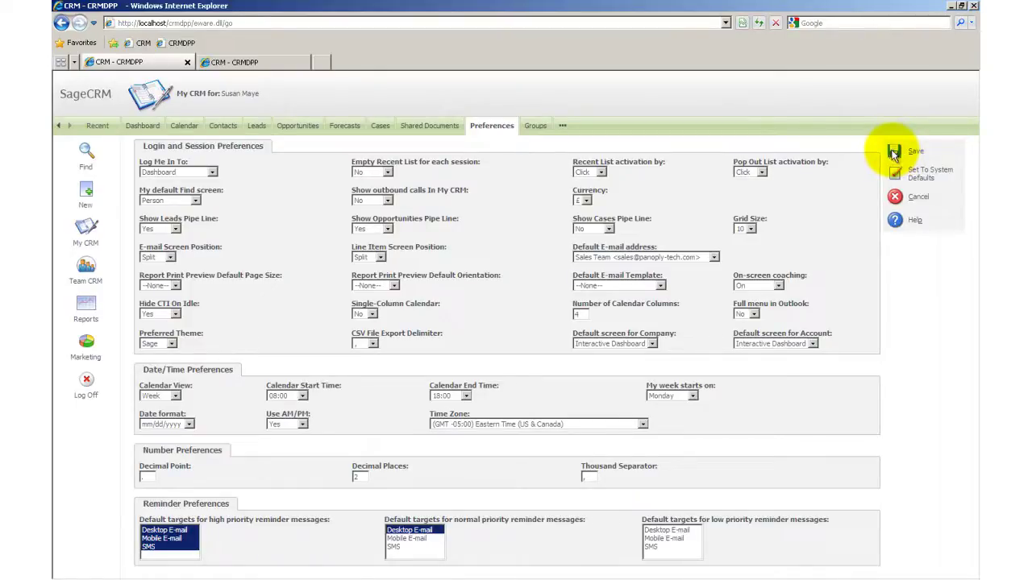
pyautogui.click(893, 152)
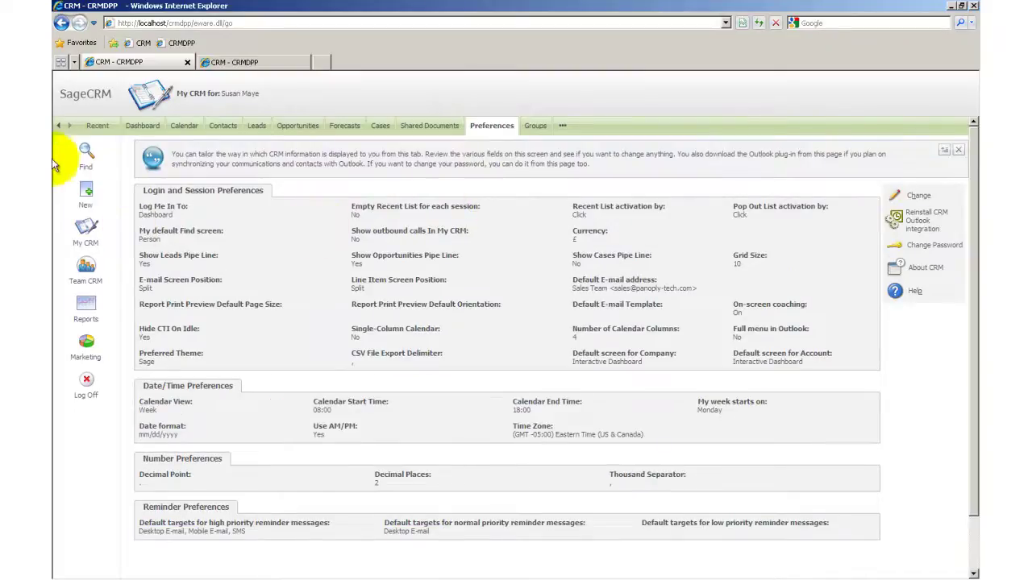
# Confirm a new e-mail to the recent contact defaults From to Sales Team, then view the alias settings.
pyautogui.click(93, 126)
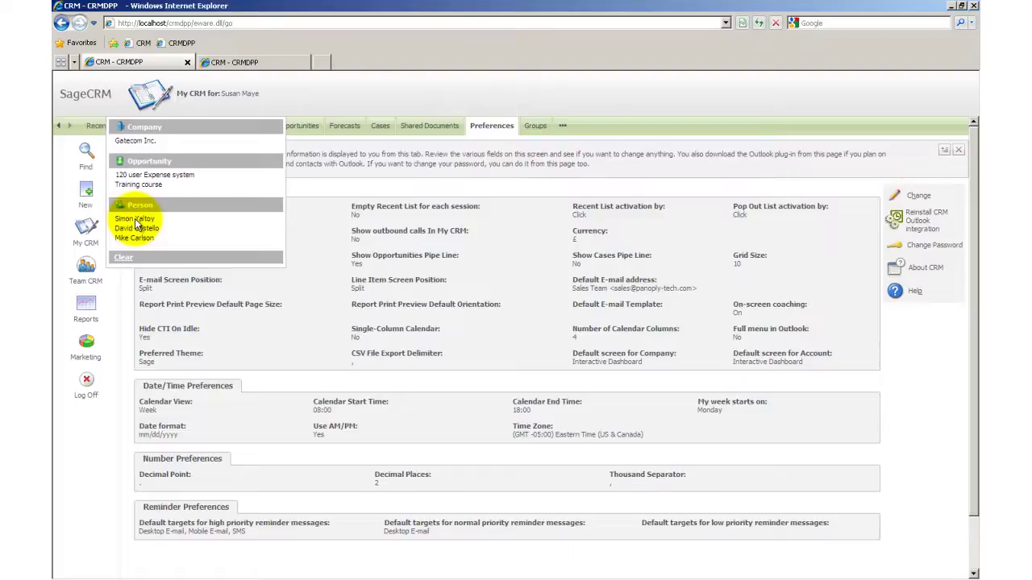
pyautogui.click(134, 219)
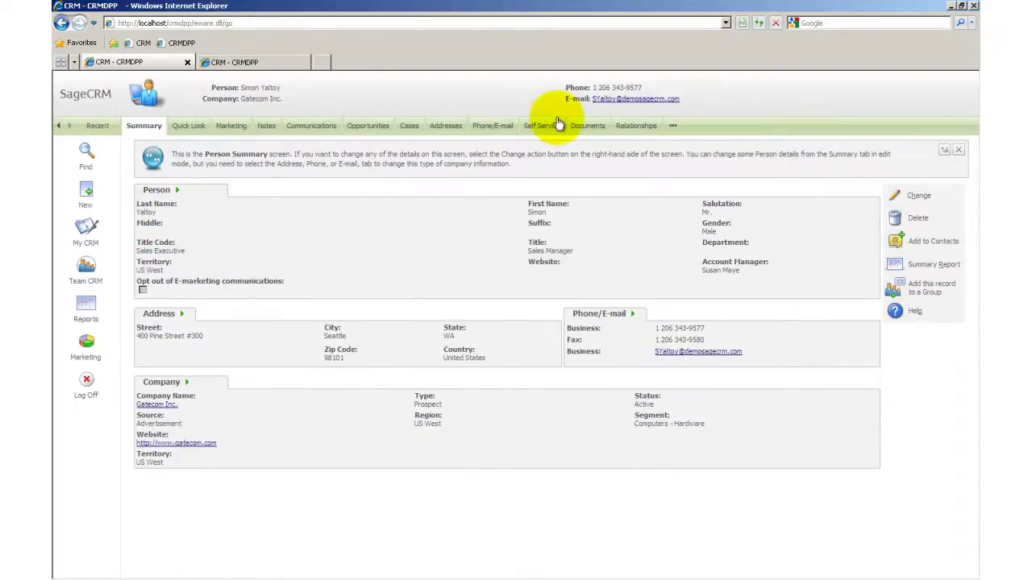
pyautogui.click(597, 101)
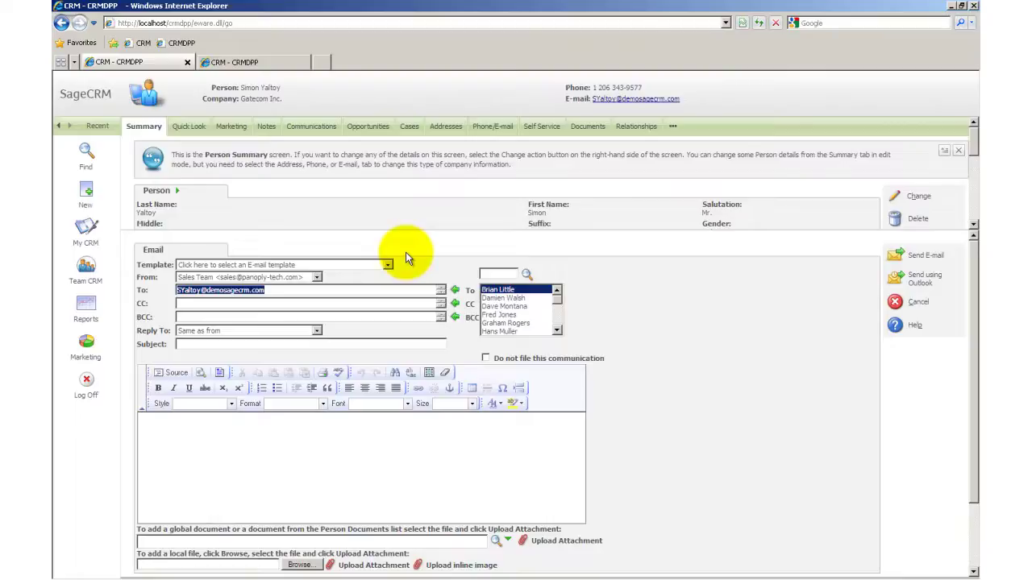
pyautogui.click(267, 58)
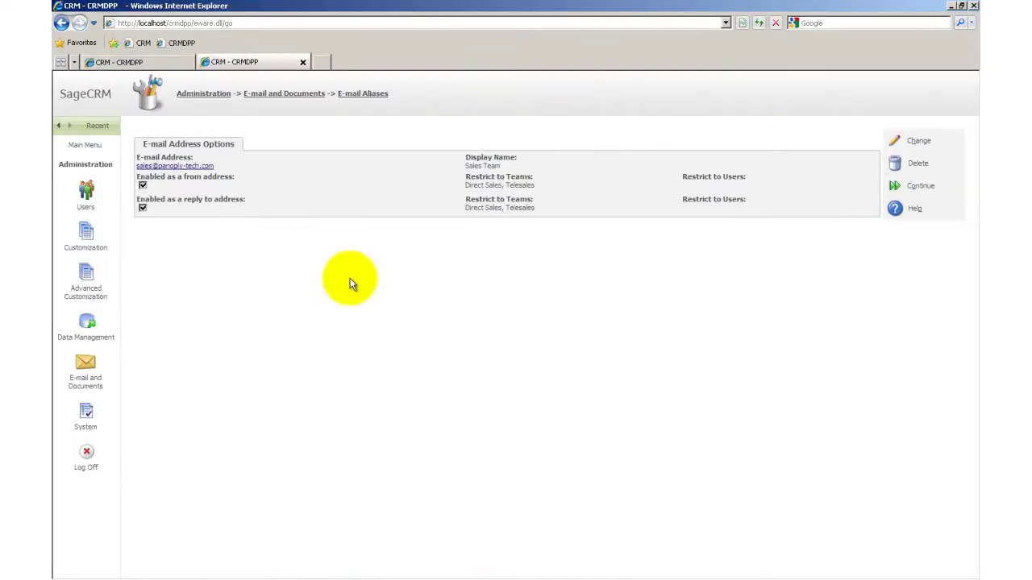